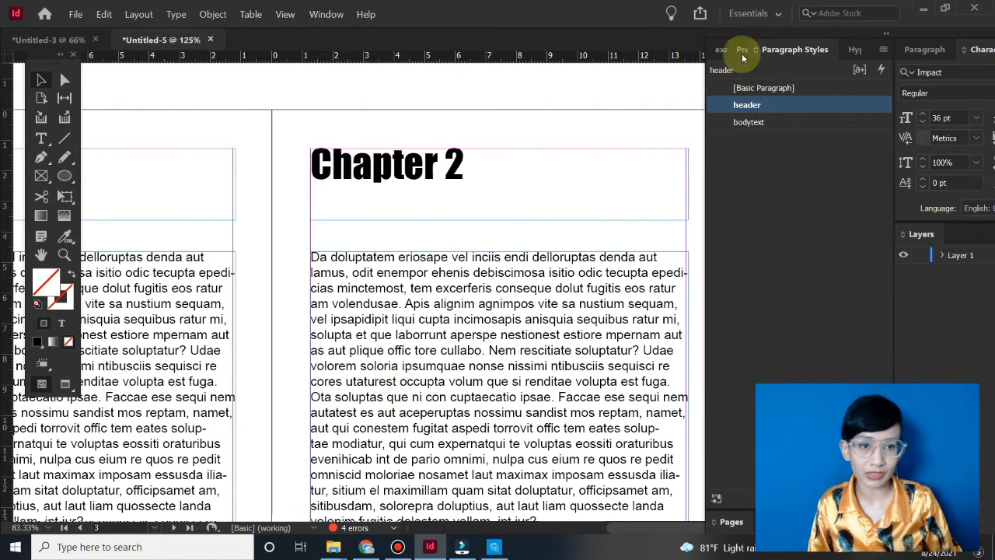
- Examine the Chapter 2 page's heading and body text, the blank first page, and the Chapter 1 page at 50% zoom
drag(767, 32, 625, 55)
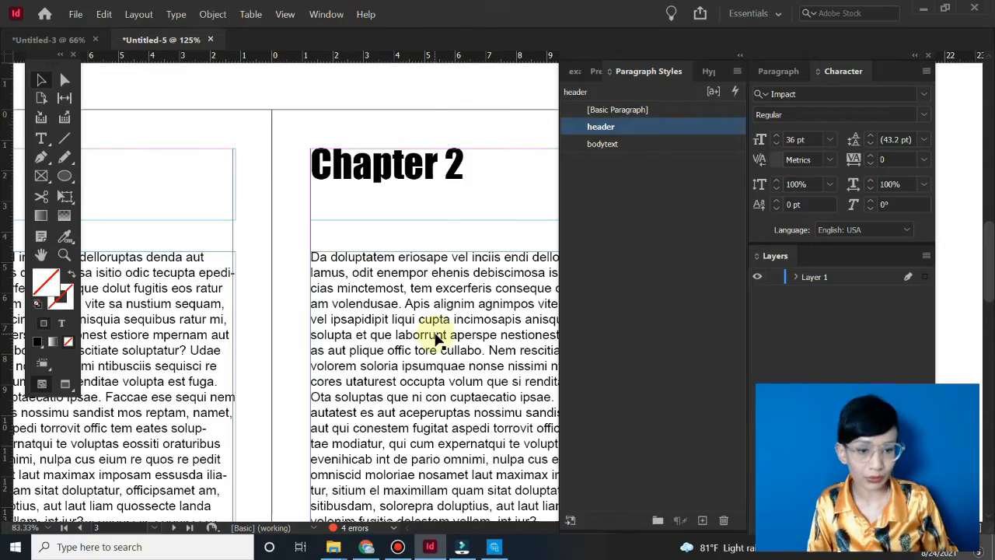
scroll(435, 335, down, 10)
scroll(436, 334, up, 9)
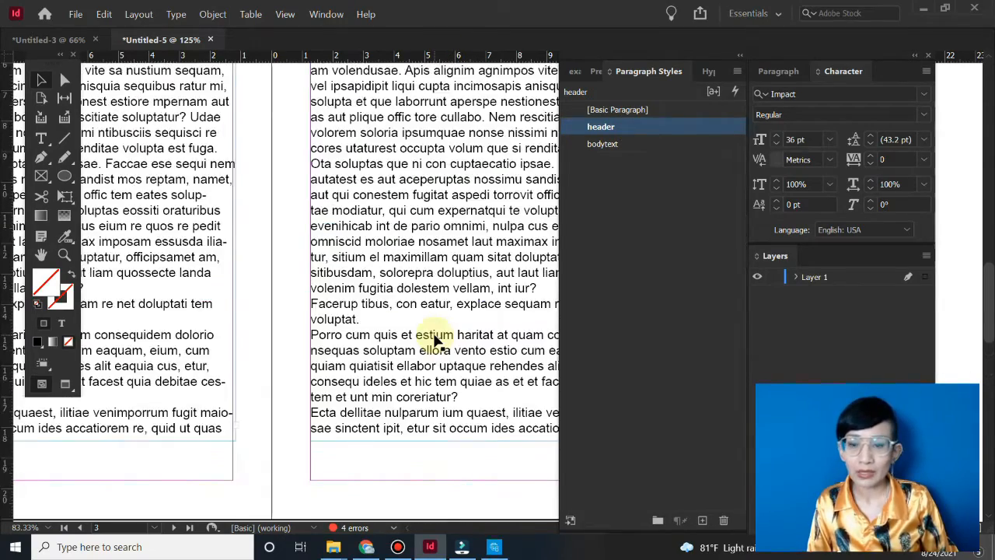
scroll(492, 179, up, 2)
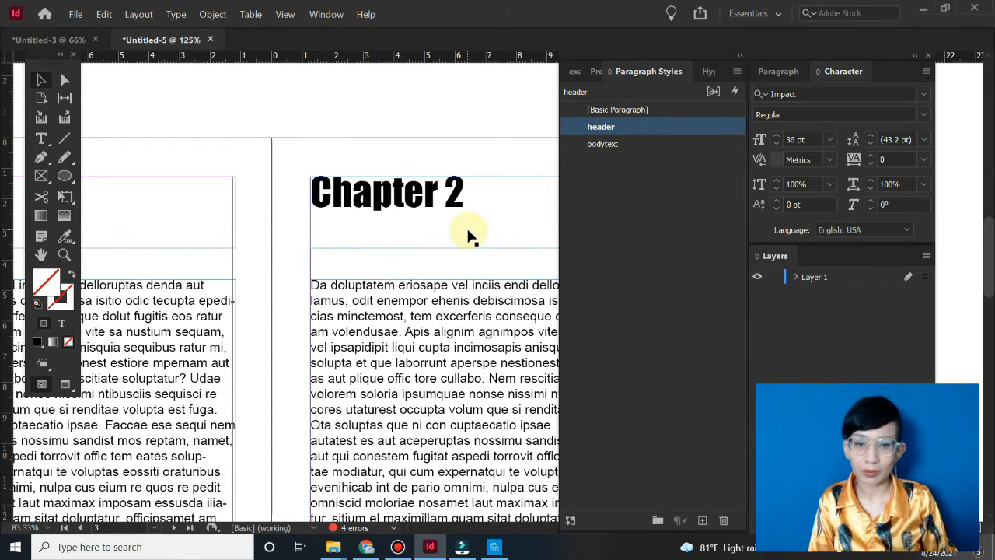
scroll(466, 237, up, 3)
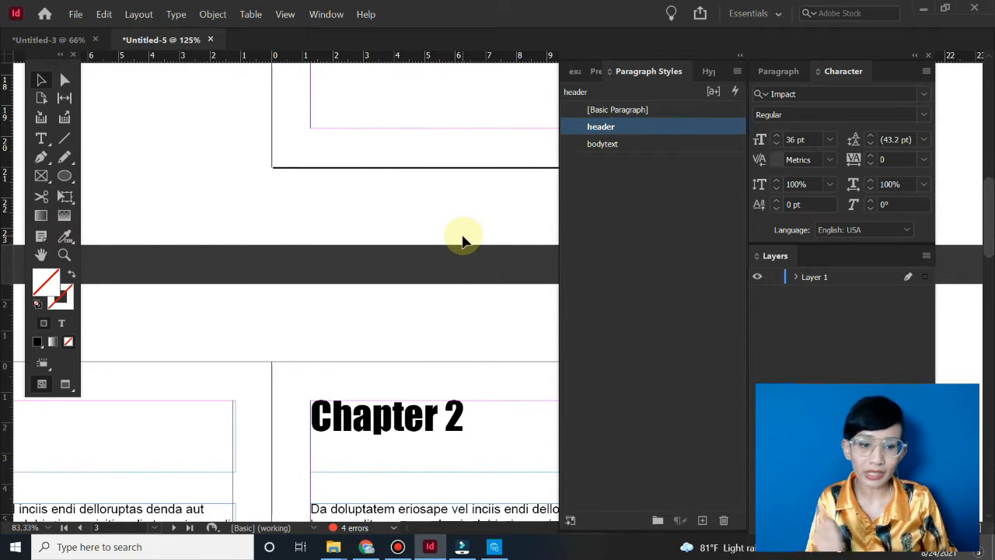
scroll(462, 238, up, 3)
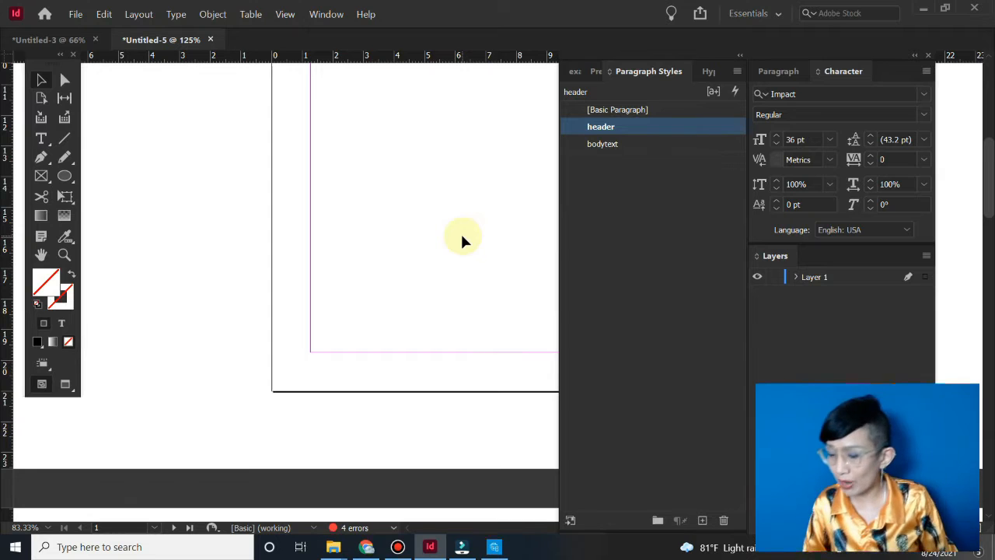
scroll(438, 226, up, 2)
drag(478, 211, 359, 342)
key(p)
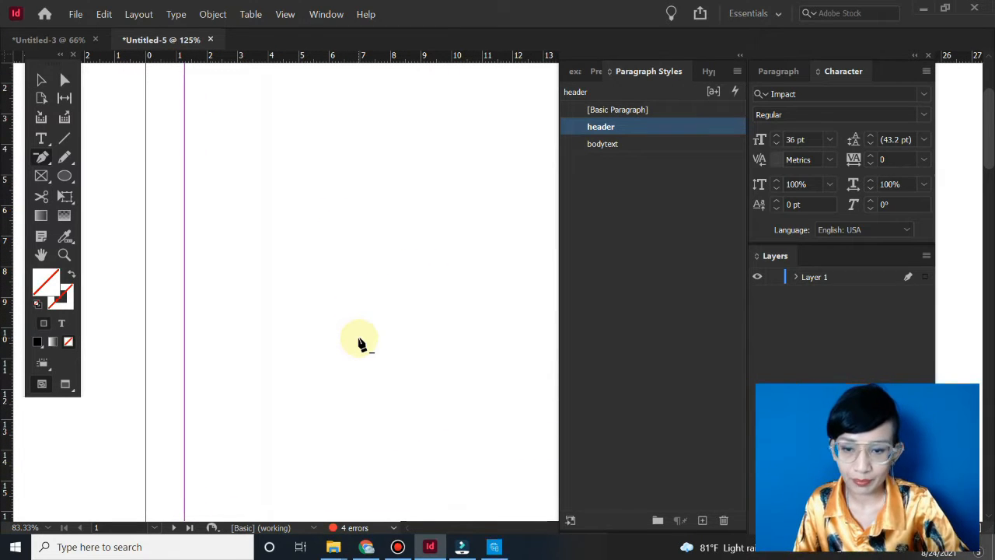
key(ctrl+minus)
key(ctrl+minus)
key(ctrl+minus)
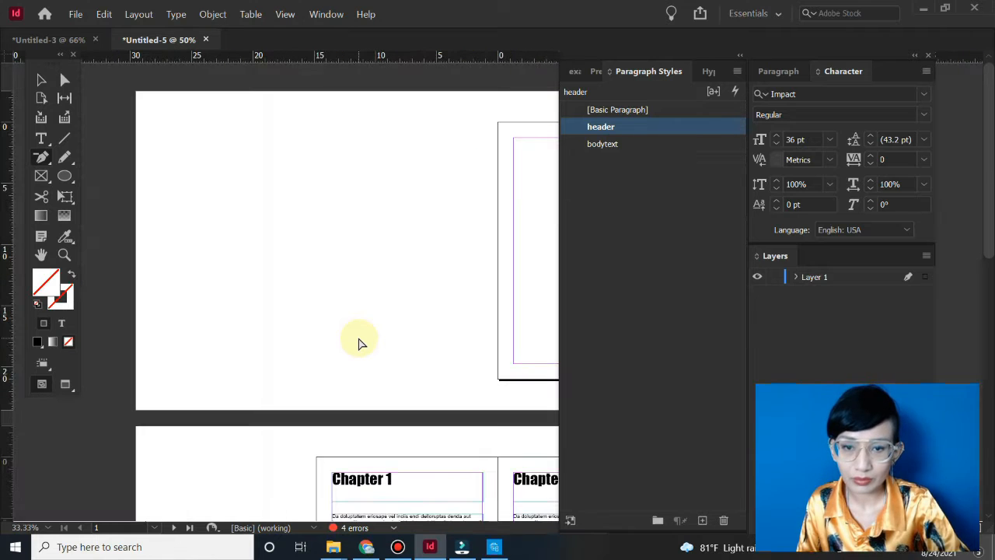
drag(406, 345, 406, 61)
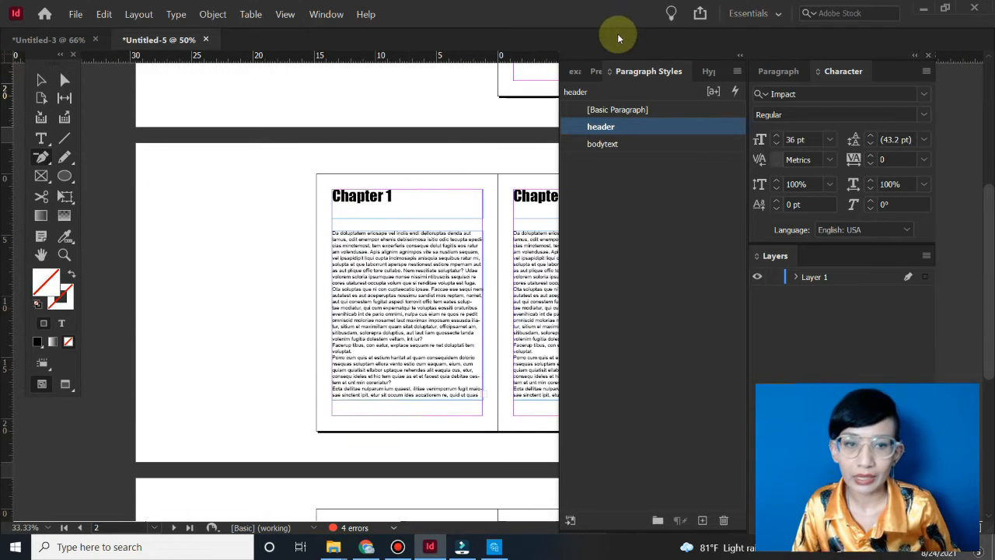
- Shift the panel group off the Chapter 2 page and examine the headings on the Chapter 1 to 4 spreads and the blank first page
drag(696, 55, 827, 56)
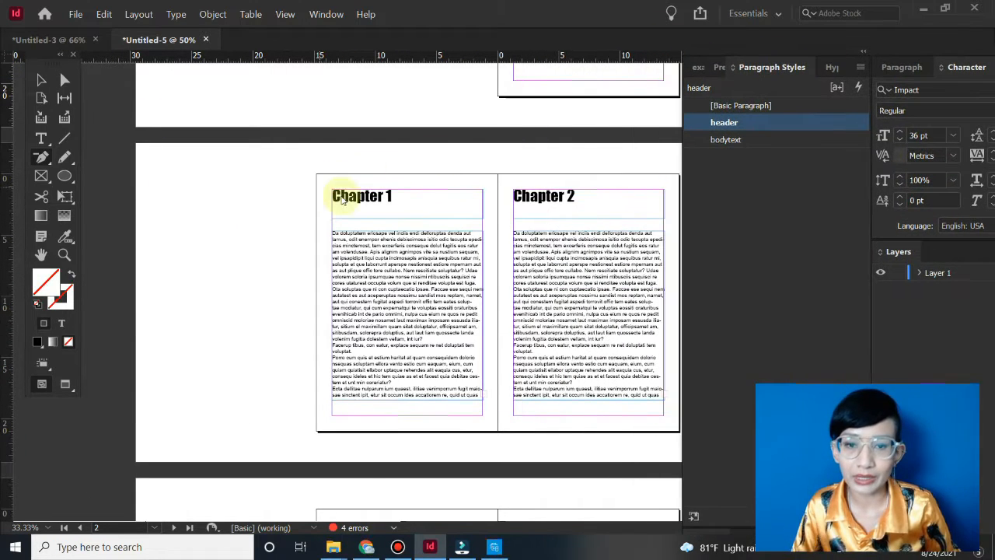
scroll(437, 290, down, 4)
scroll(437, 289, up, 4)
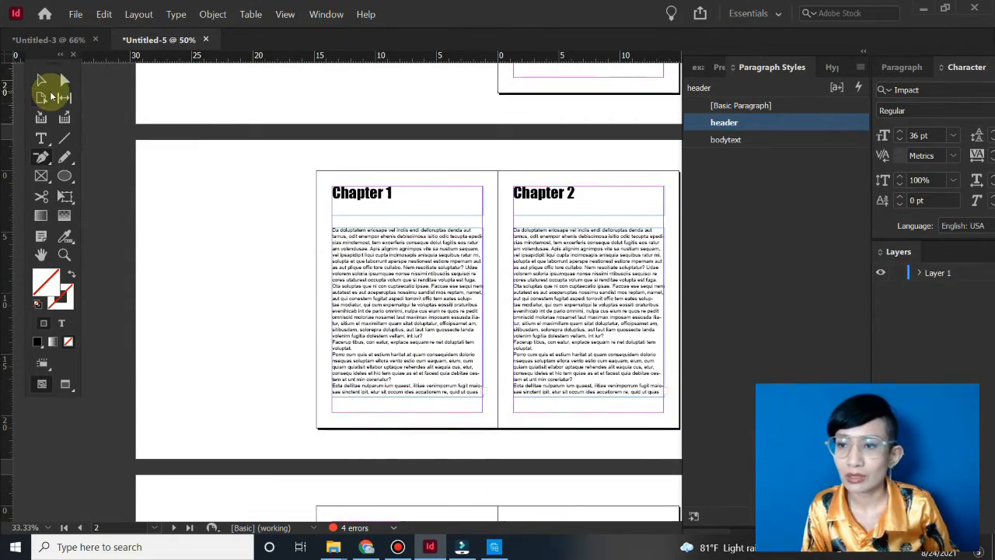
click(42, 80)
scroll(240, 186, up, 4)
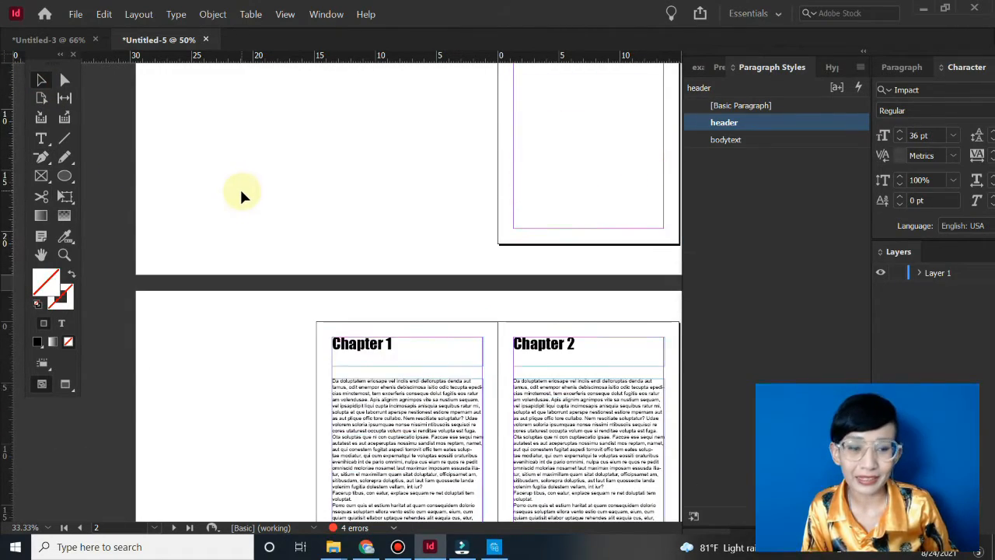
scroll(240, 187, down, 5)
scroll(240, 186, down, 5)
scroll(240, 187, up, 5)
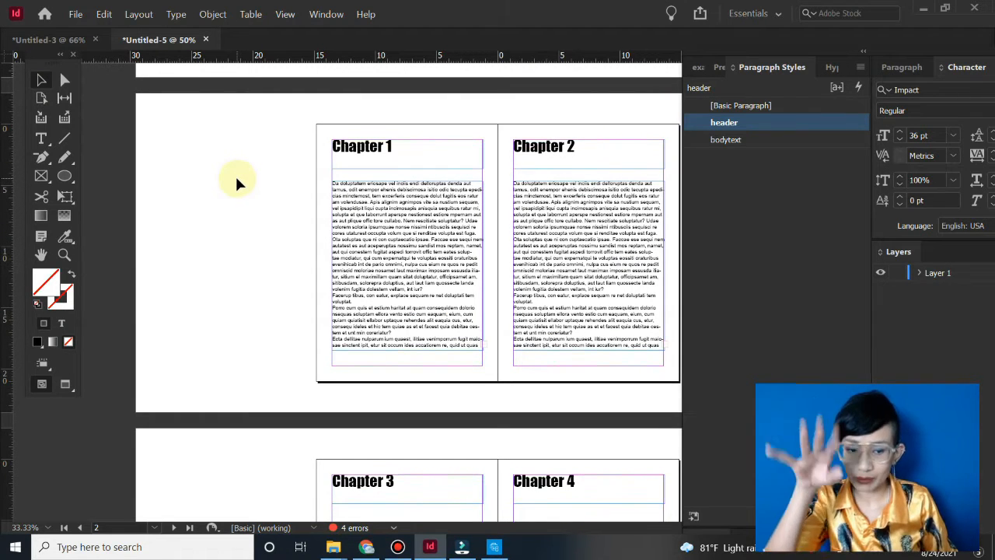
scroll(231, 175, up, 2)
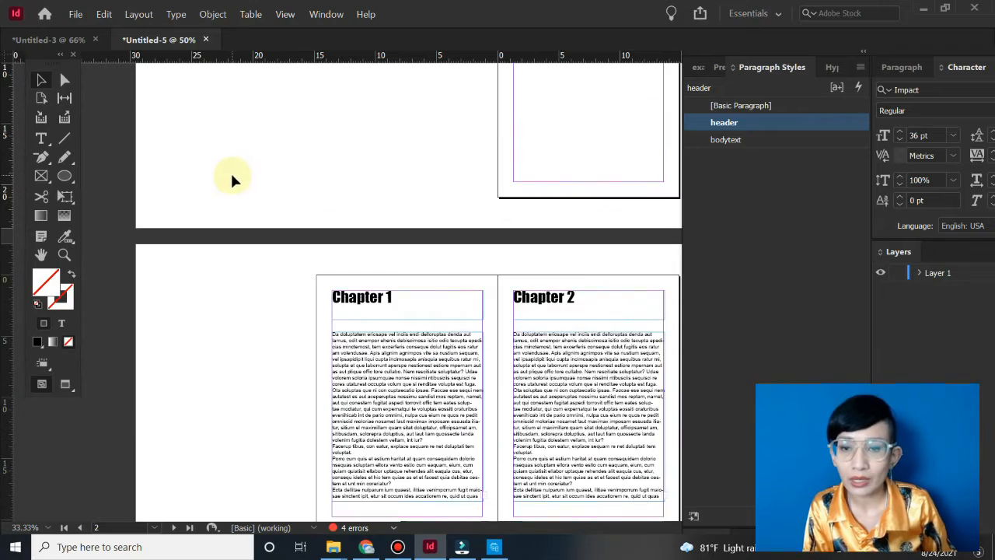
scroll(522, 299, down, 6)
scroll(525, 298, up, 3)
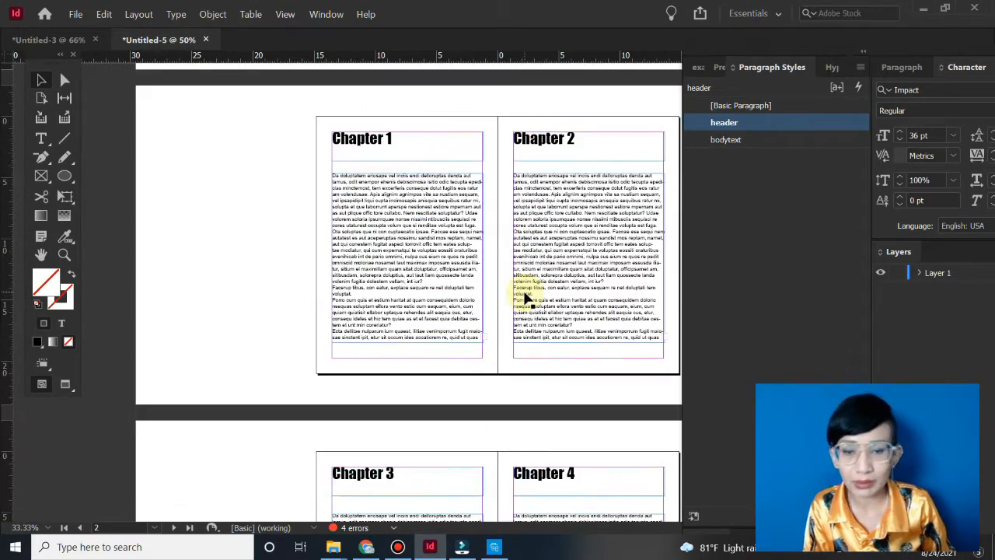
scroll(493, 276, up, 4)
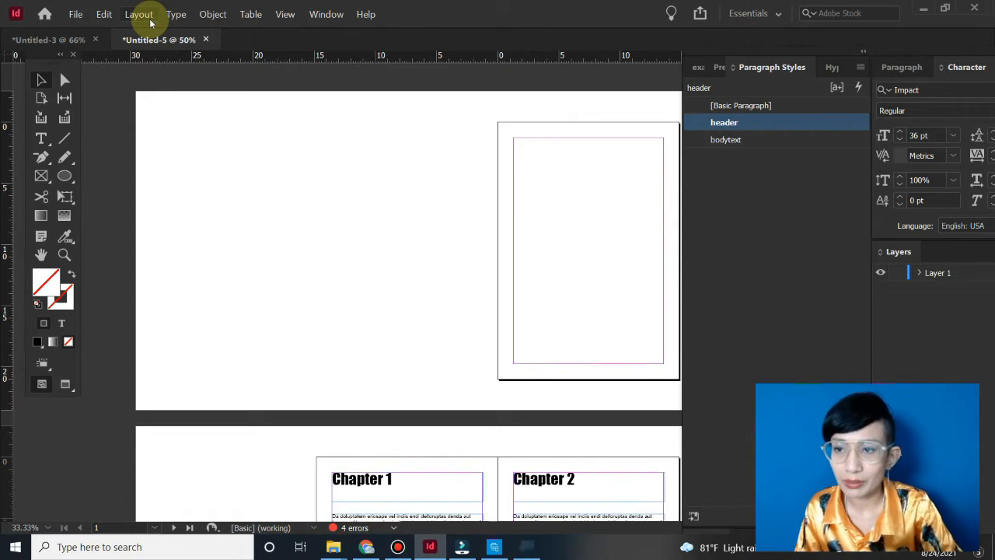
- Open the Table of Contents settings, magnifying the screen to 200% meanwhile and returning it to 100%
key(super+plus)
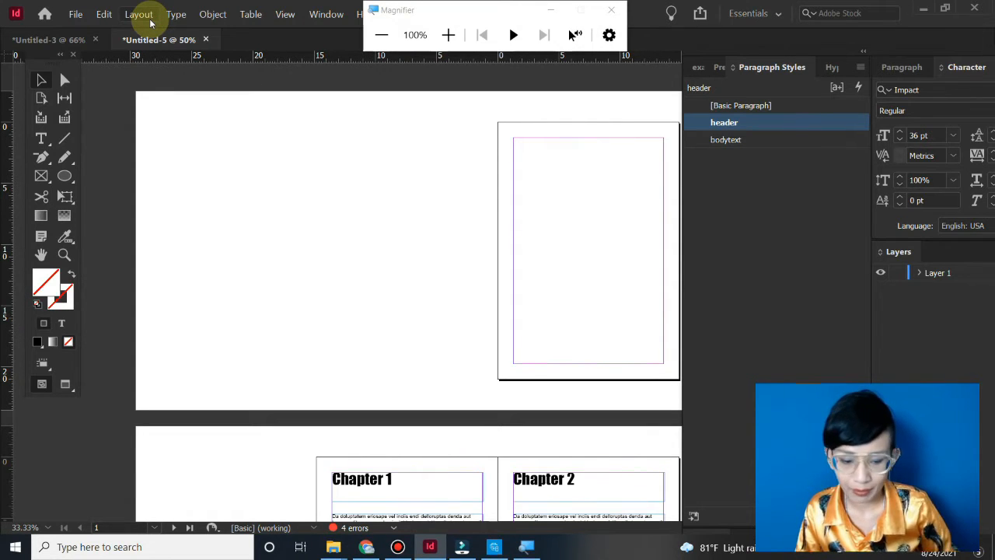
key(super+plus)
click(141, 14)
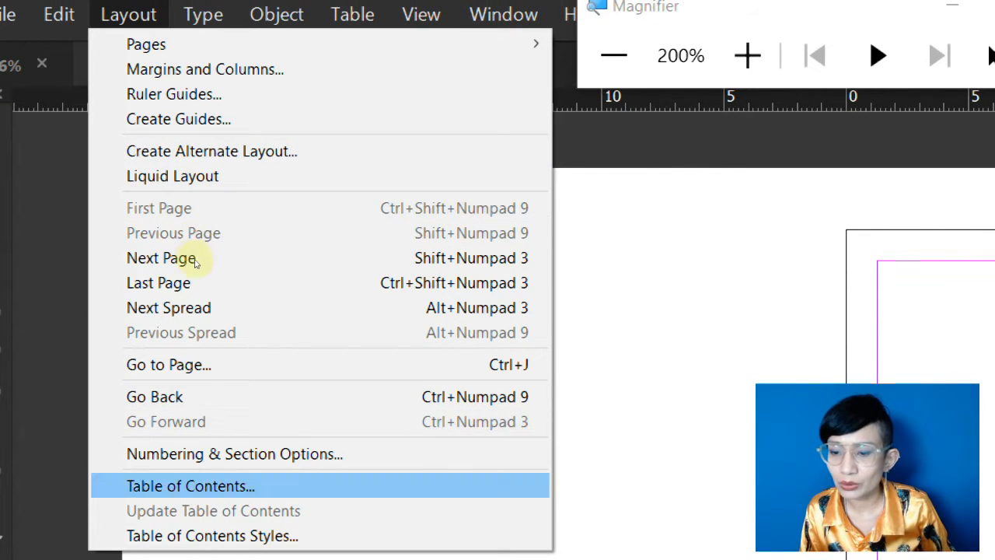
key(Return)
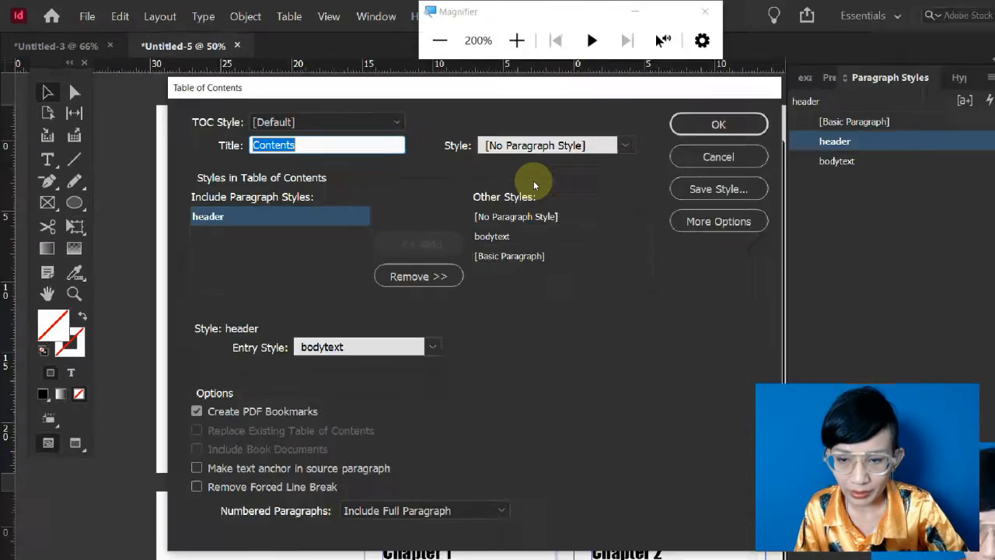
key(super+minus)
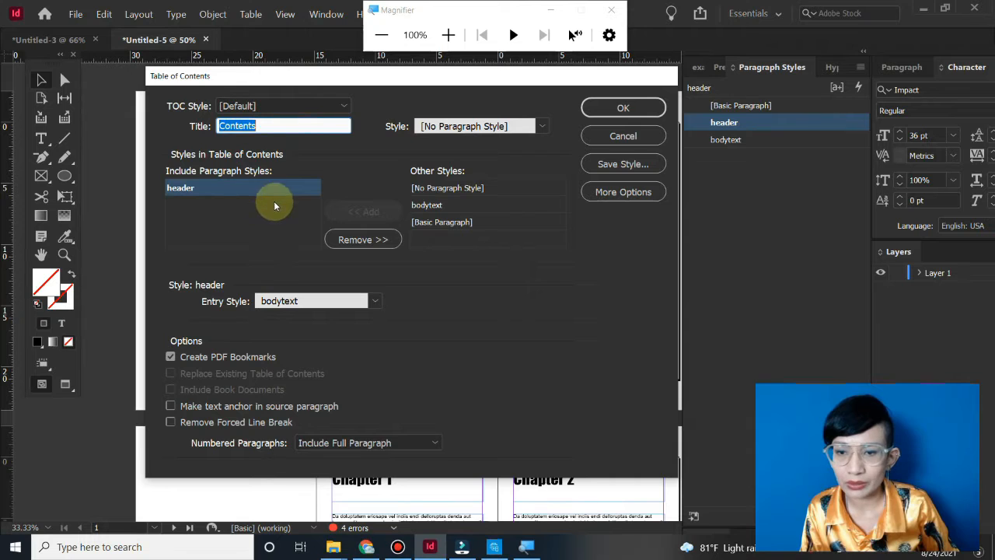
- Remove and re-add the header paragraph style in the table of contents, and set its entry style to bodytext
click(334, 239)
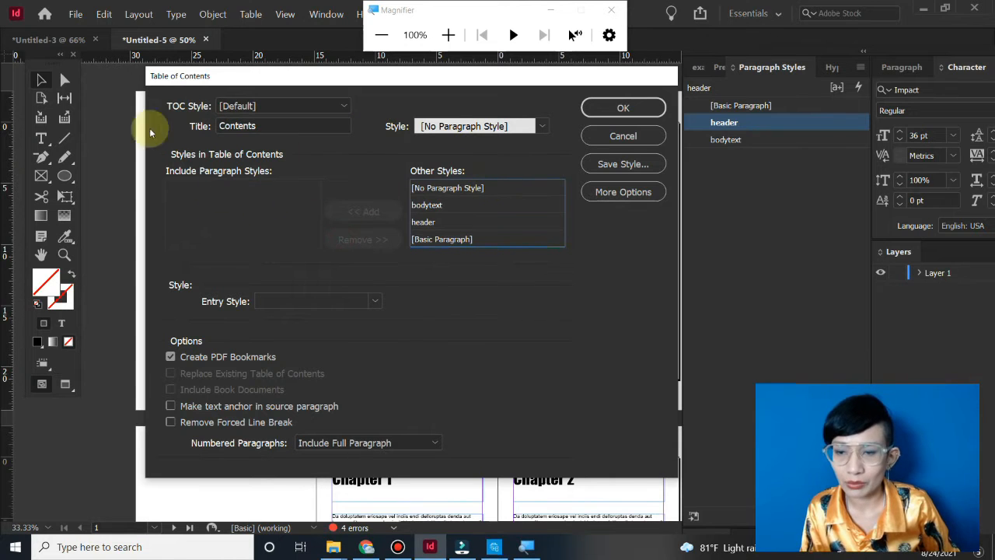
click(435, 223)
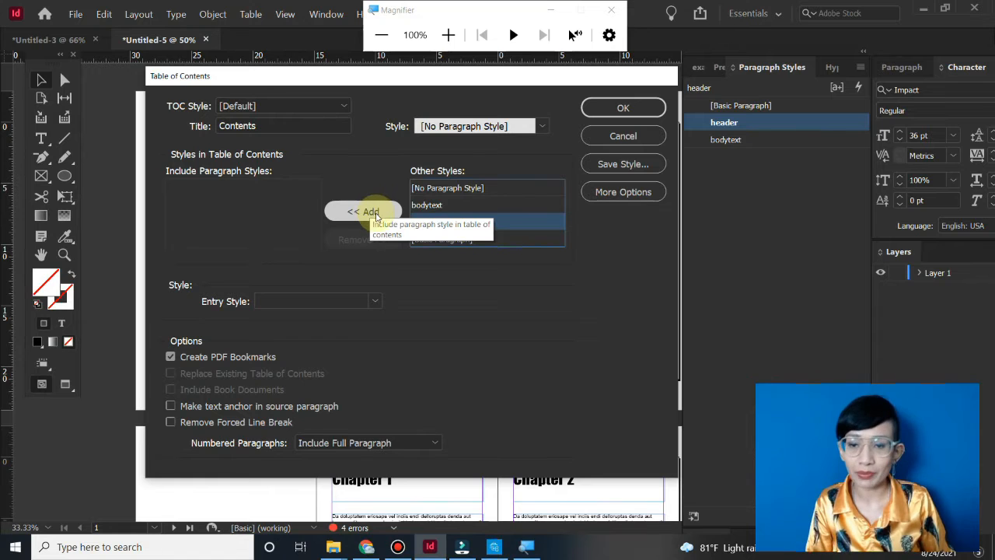
click(373, 212)
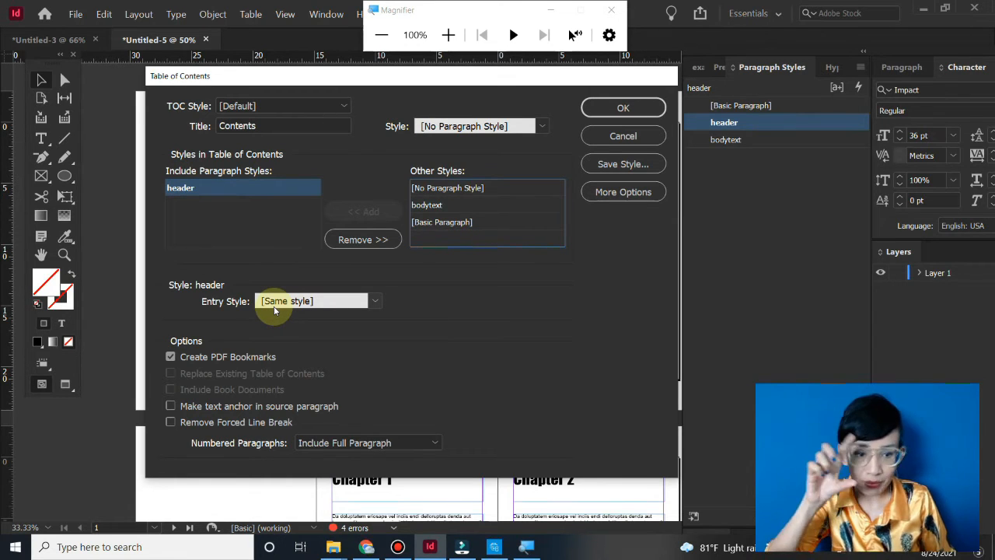
click(373, 301)
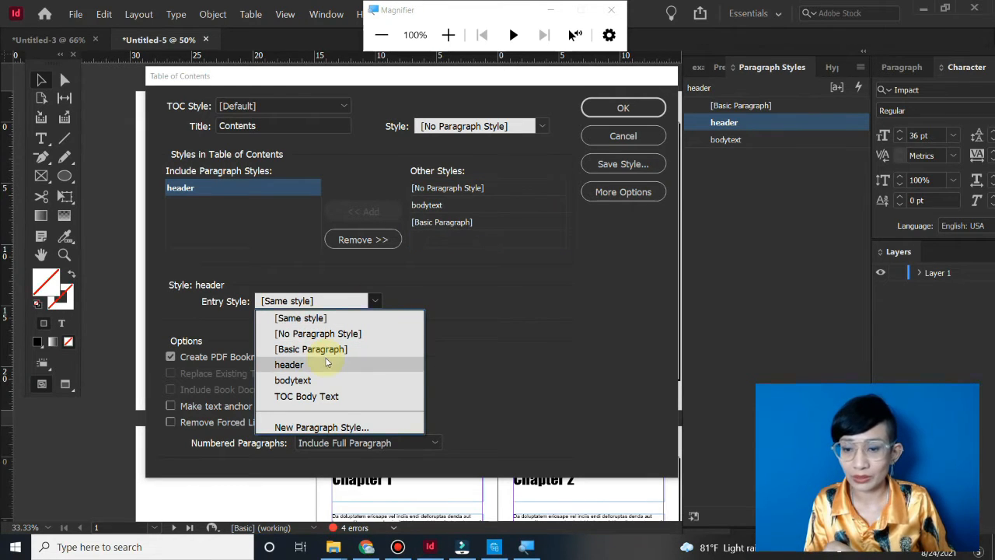
click(331, 379)
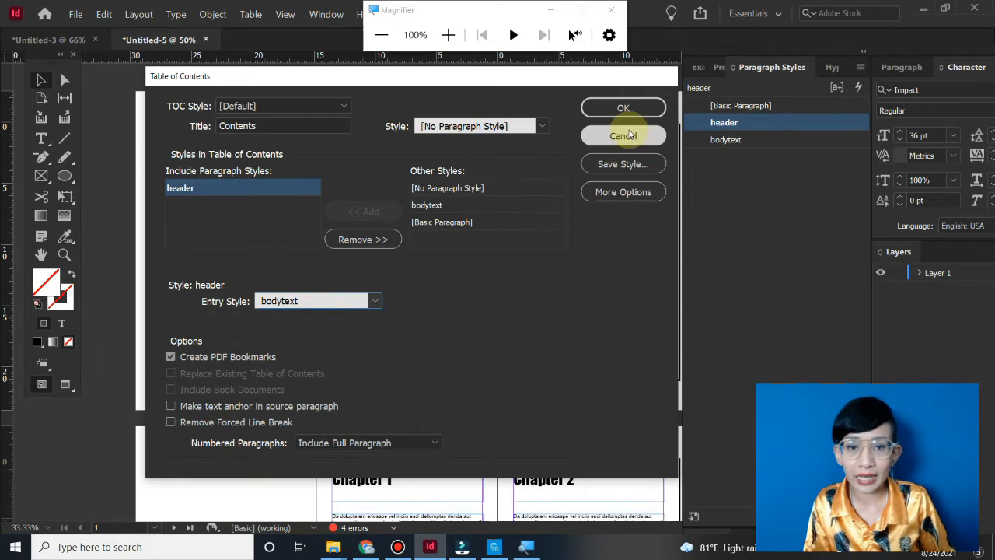
- Generate the table of contents including overset text items, and place it in a frame filling the blank first page's margins
click(623, 107)
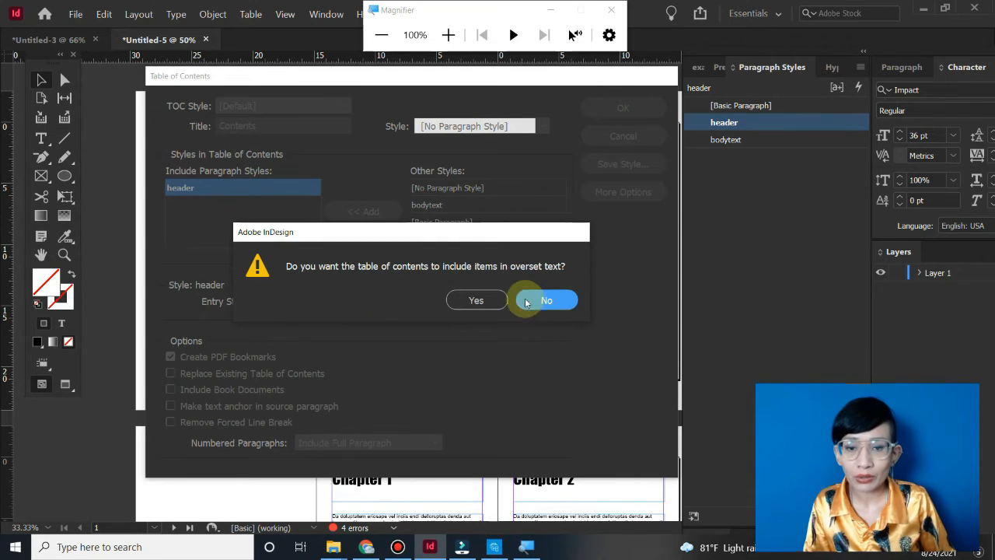
click(476, 300)
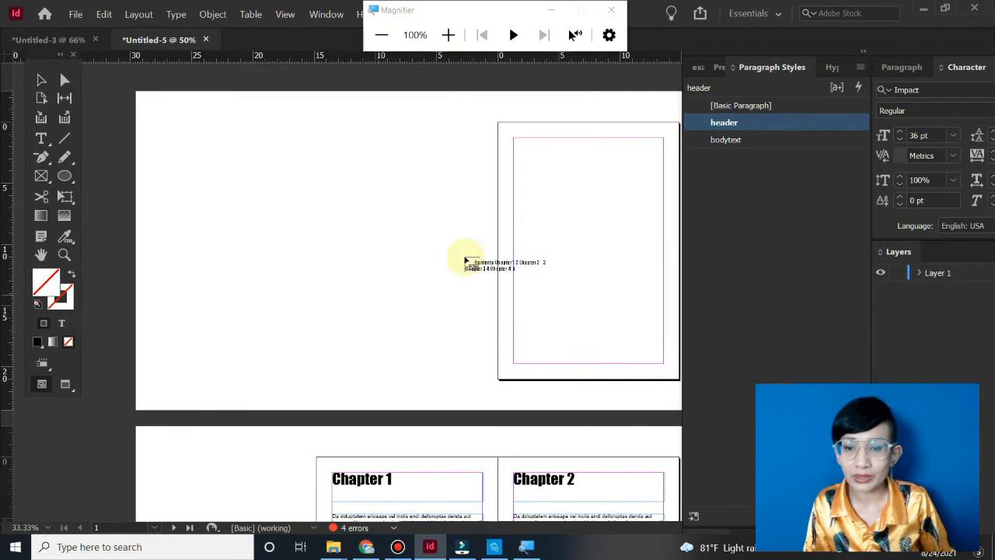
drag(513, 140, 662, 363)
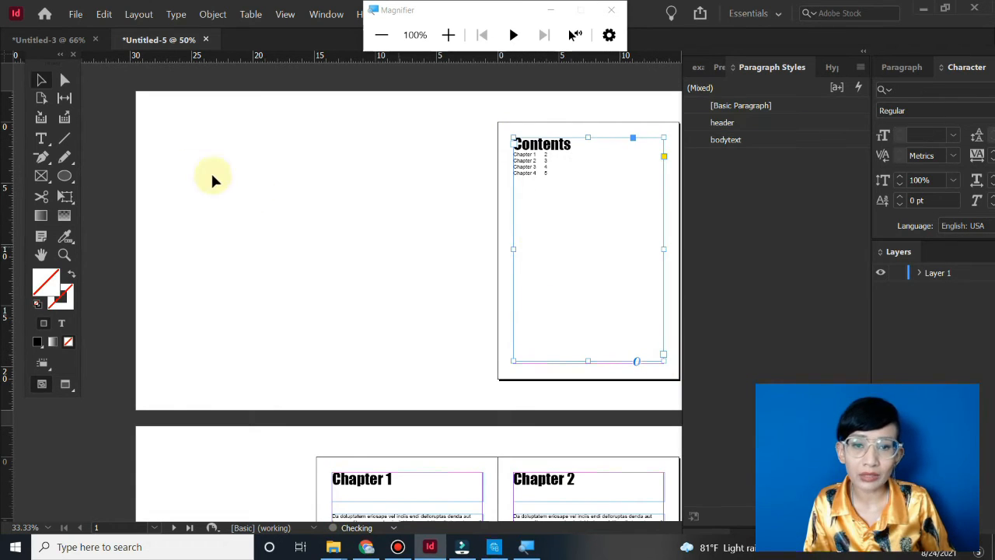
- Insert two line breaks between the Contents title and the Chapter 1 entry
double_click(519, 155)
click(519, 155)
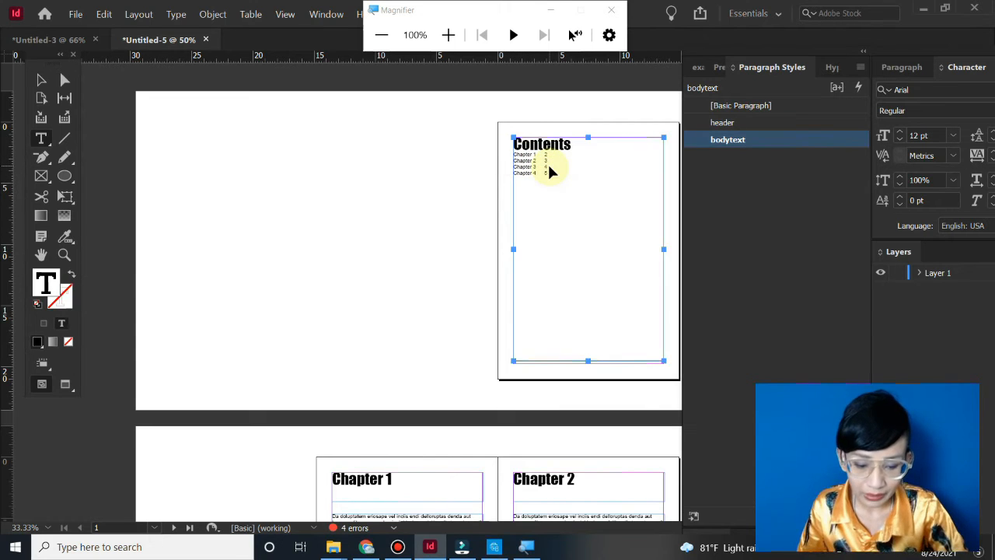
key(ctrl+equal)
key(ctrl+equal)
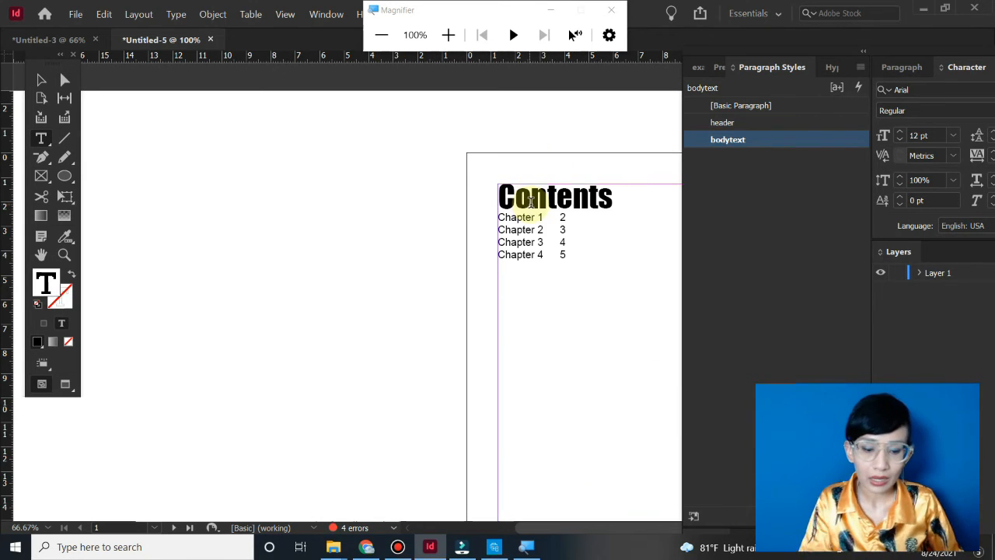
key(Return)
key(Return)
- Add three extra tabs before the page numbers of the Chapter 1 and Chapter 2 entries
click(560, 243)
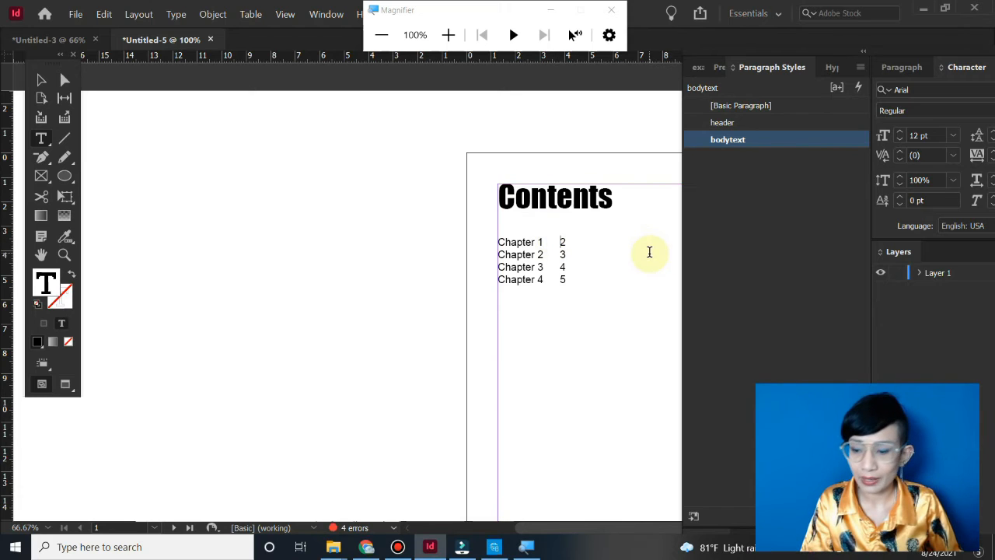
key(Tab)
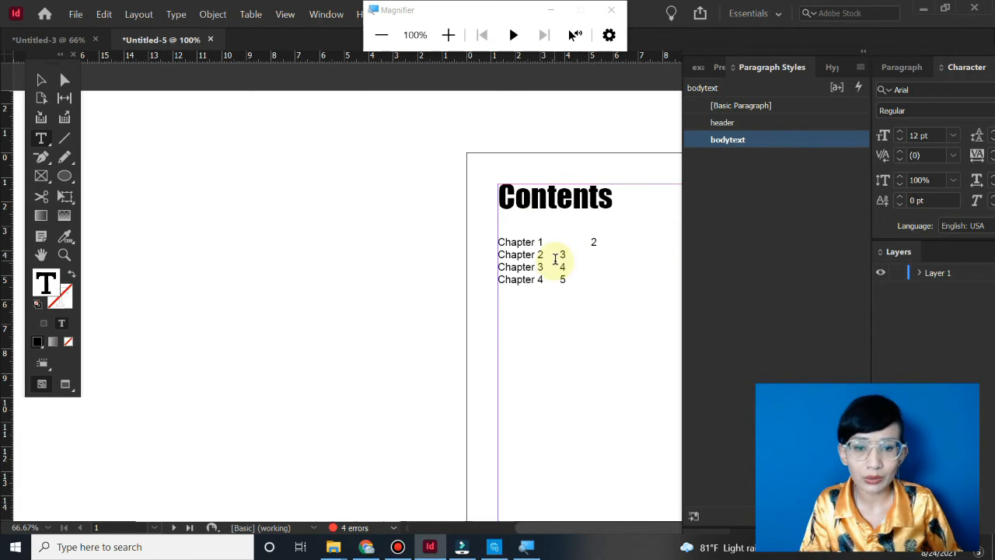
click(584, 241)
key(Tab)
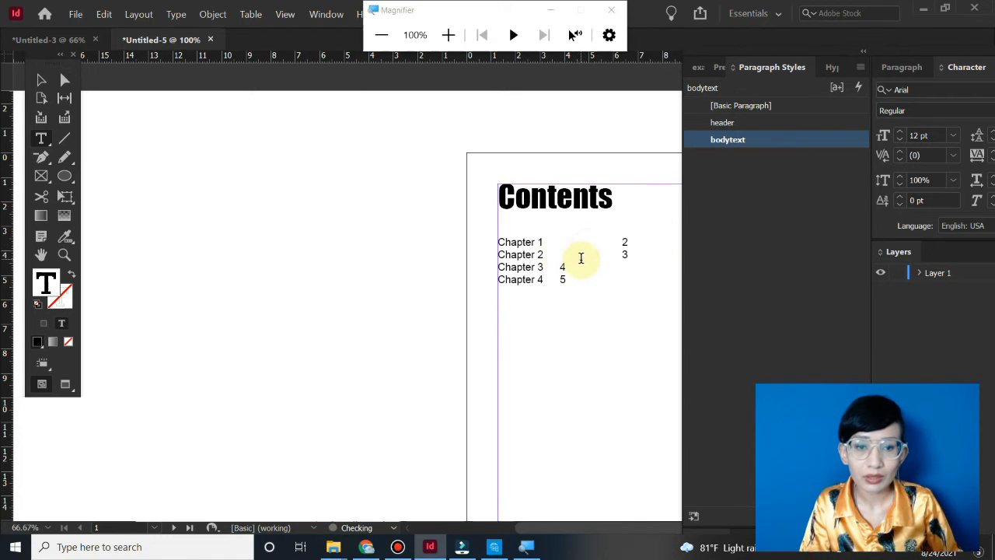
key(Tab)
click(623, 252)
key(Tab)
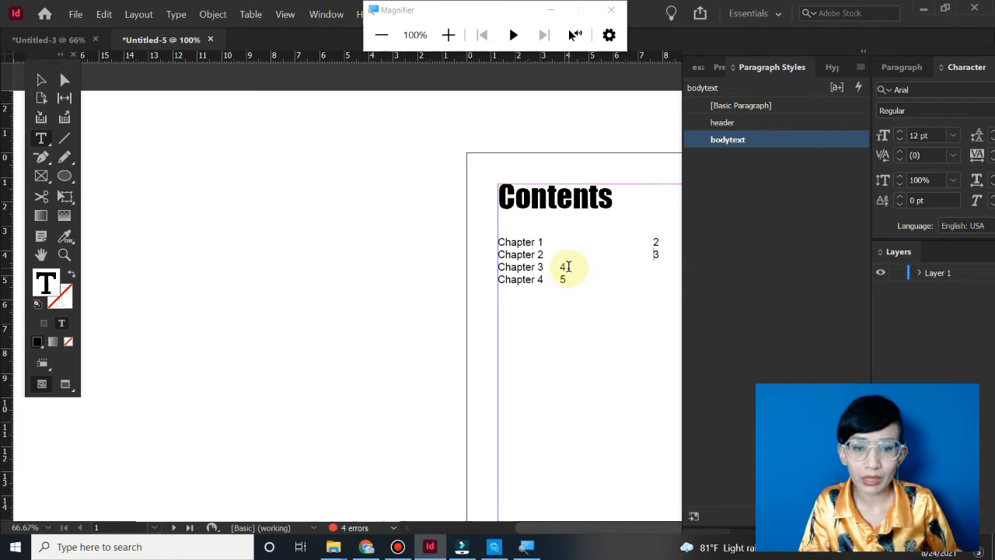
- Add extra tabs before the Chapter 3 and Chapter 4 page numbers to align them under the numbers above
click(561, 266)
key(Tab)
key(Tab)
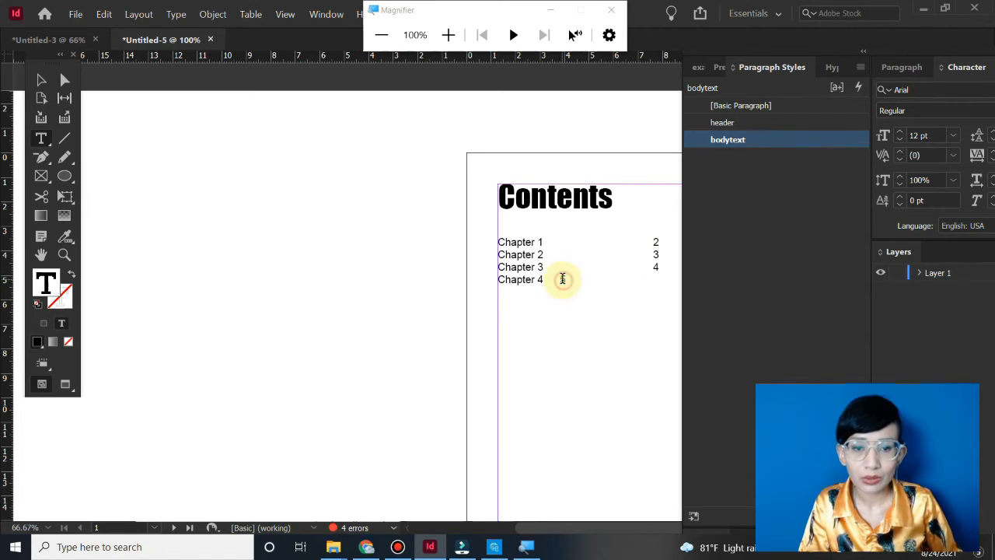
click(562, 278)
key(Tab)
text(5)
key(Left)
key(Tab)
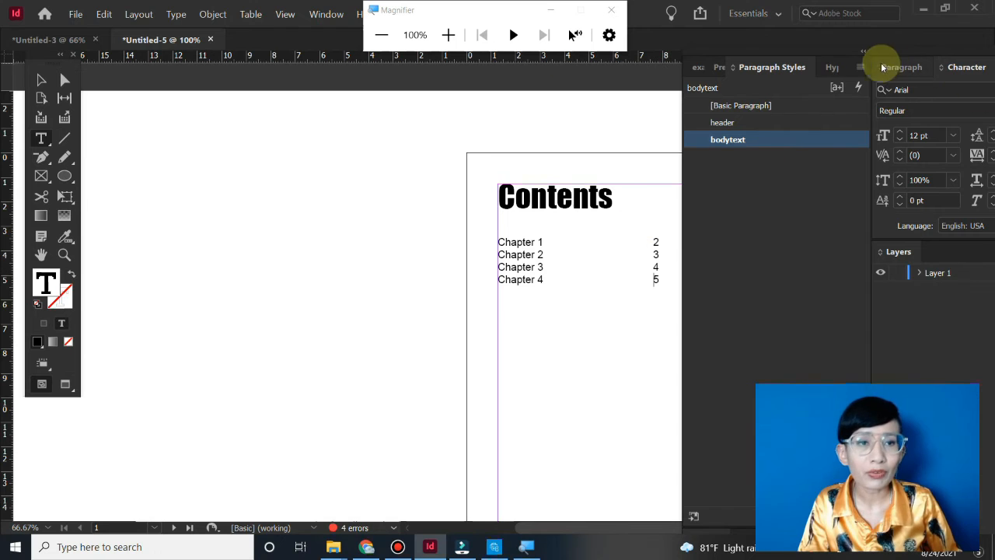
- Move the floating panel group clear of the page, and add three extra tabs before each chapter's page number to shift it toward the frame's far edge
drag(848, 56, 912, 73)
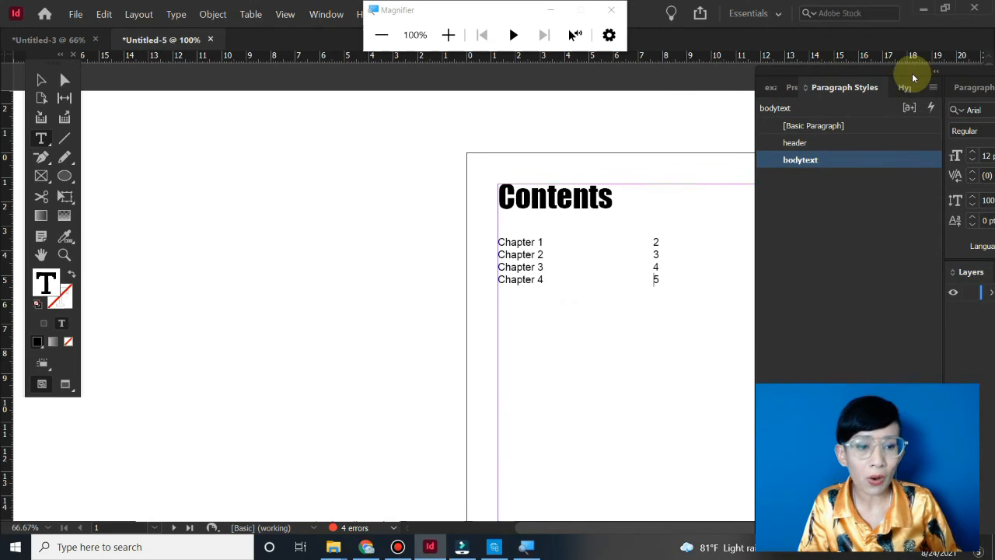
click(41, 255)
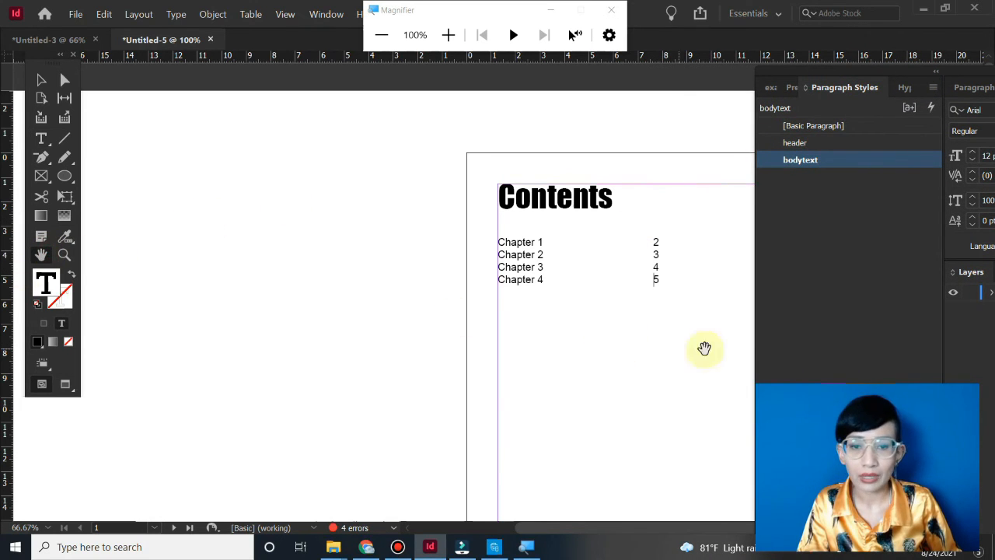
drag(705, 349, 487, 361)
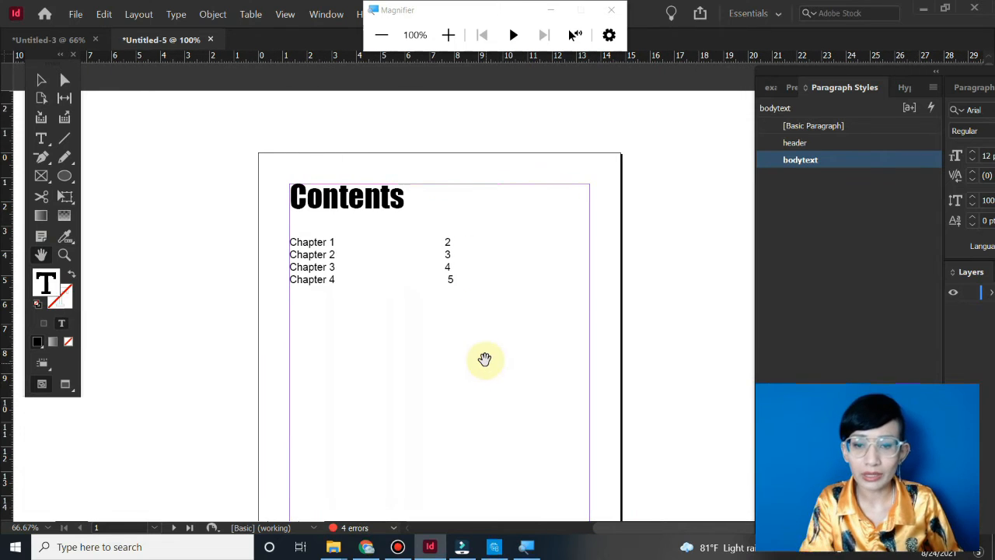
click(41, 139)
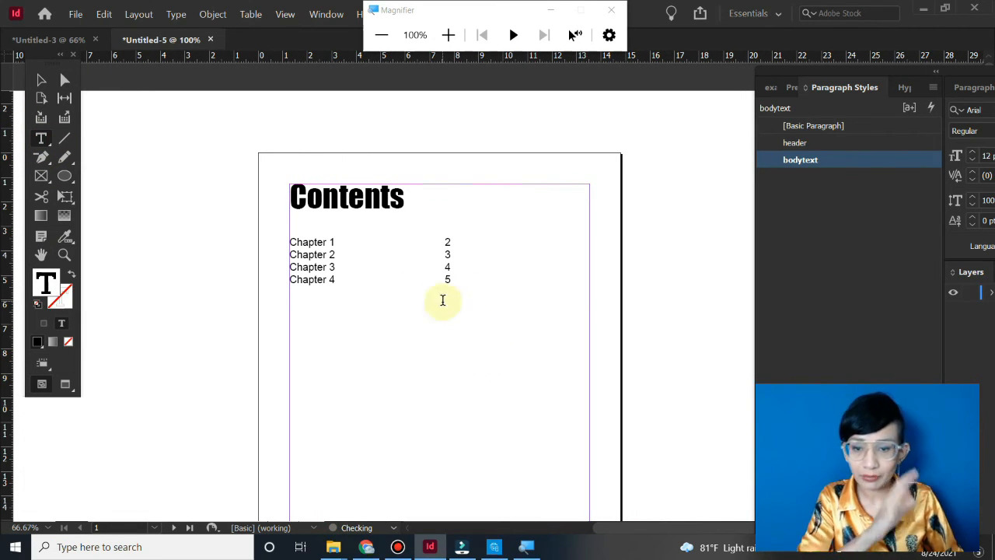
click(41, 81)
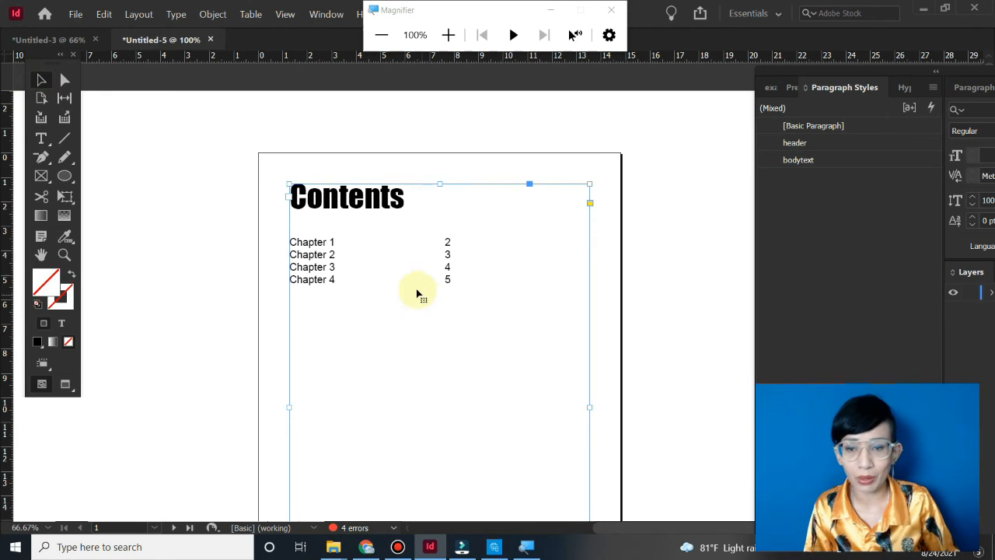
double_click(427, 244)
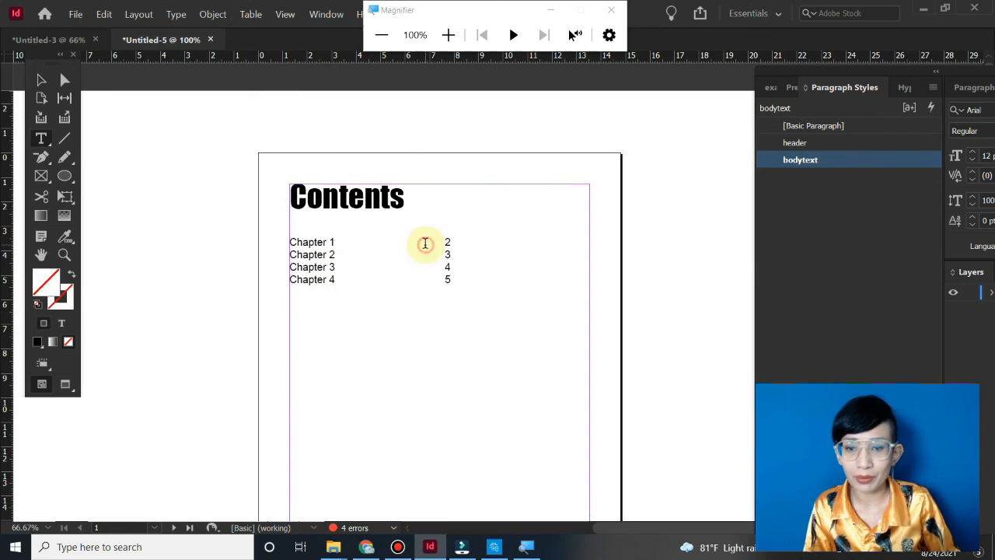
key(Tab)
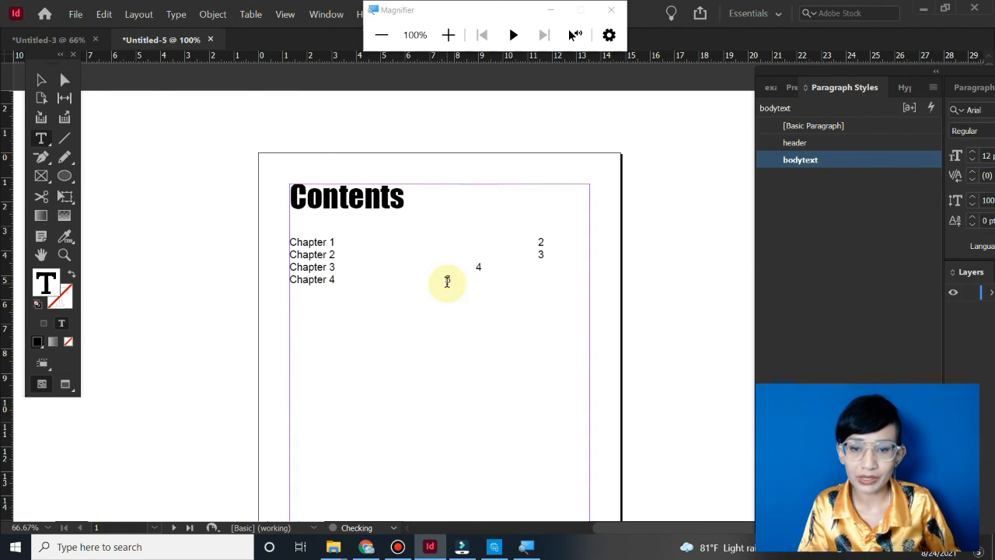
click(444, 280)
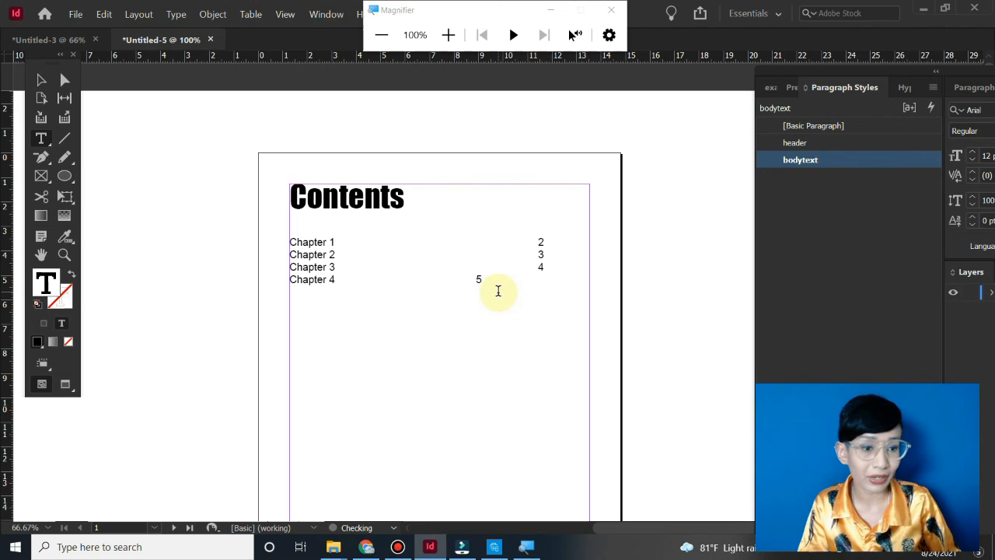